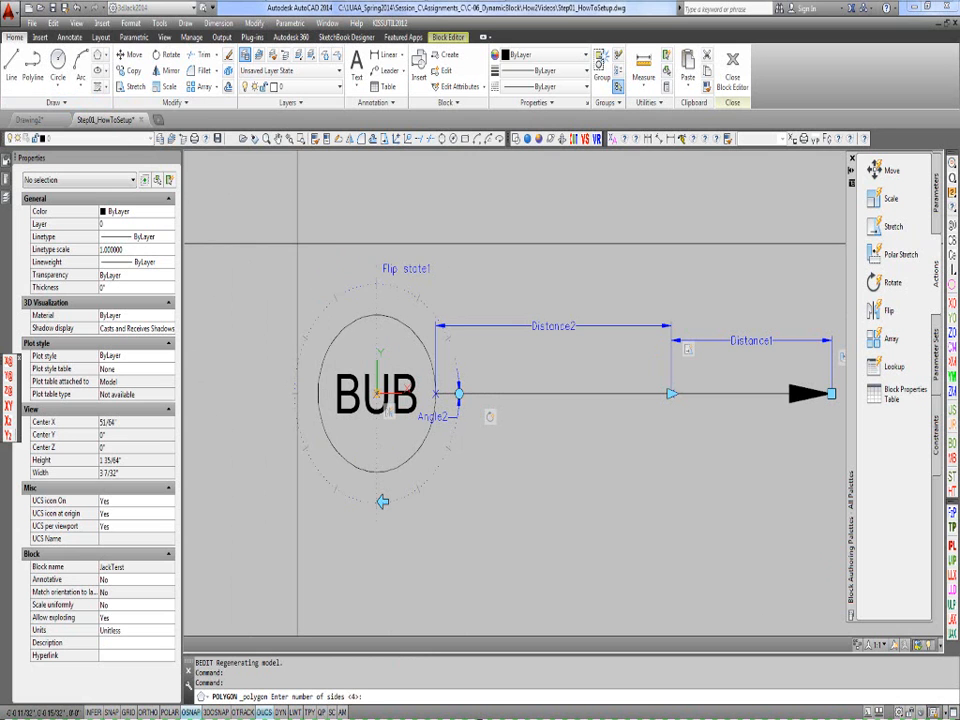
- Draw a six-sided polygon centred on the bubble and circumscribed about its circle
{"action": "type", "text": "6"}
{"action": "key", "text": "Return"}
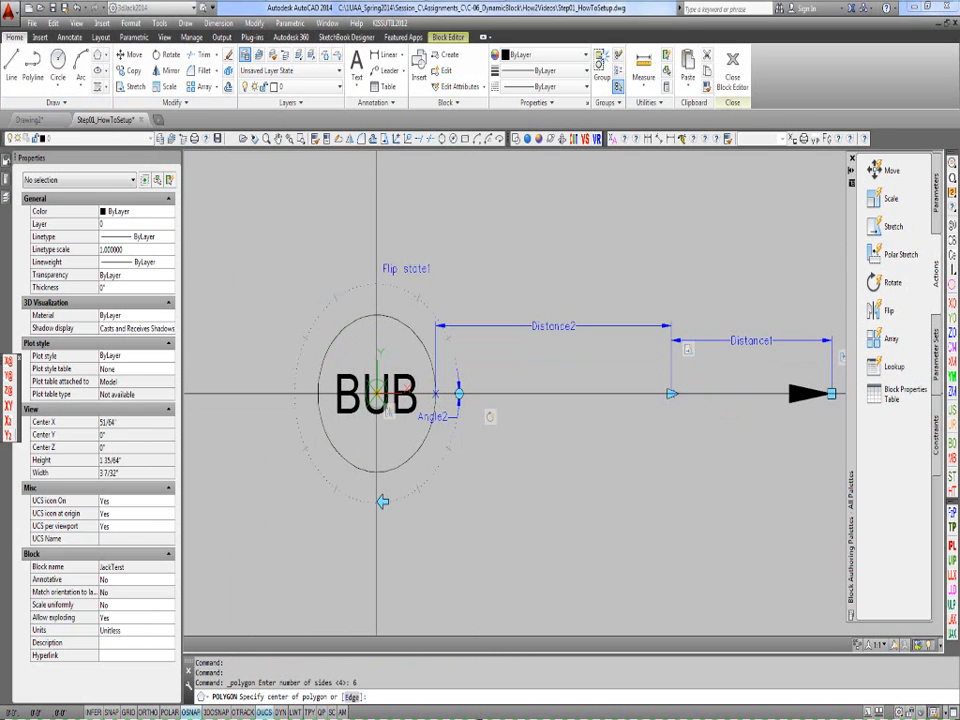
{"action": "left_click", "coordinate": [375, 393]}
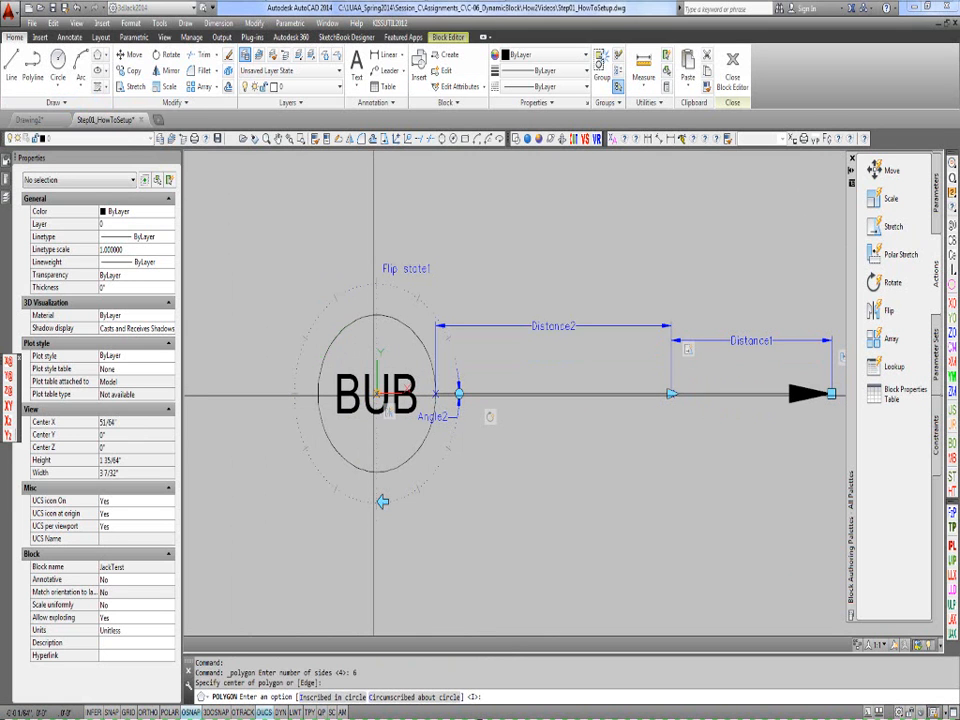
{"action": "key", "text": "Return"}
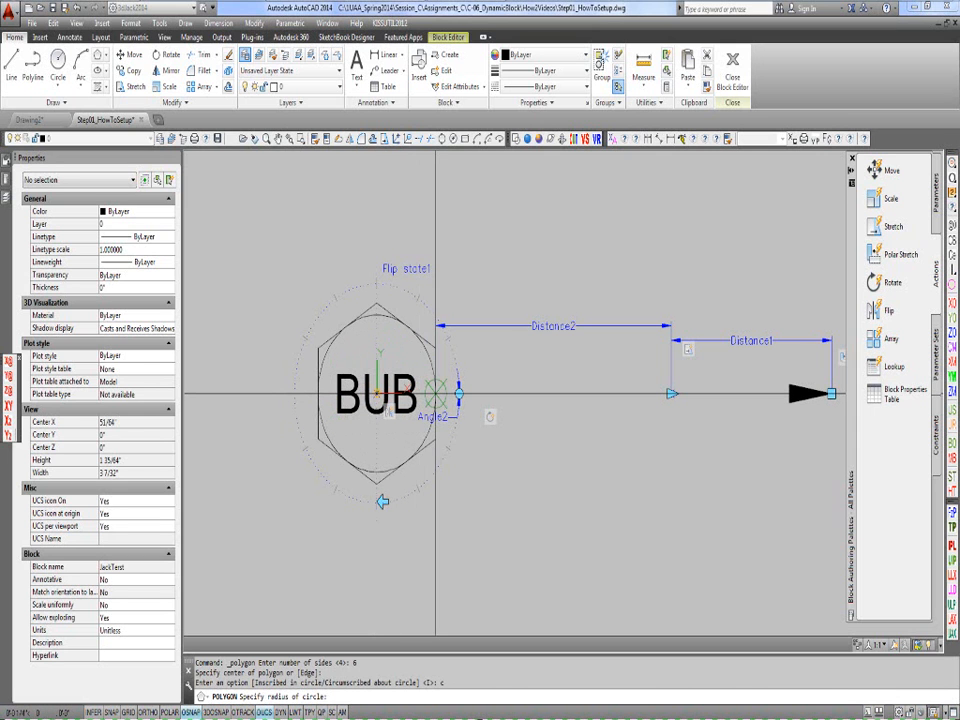
{"action": "left_click", "coordinate": [435, 393]}
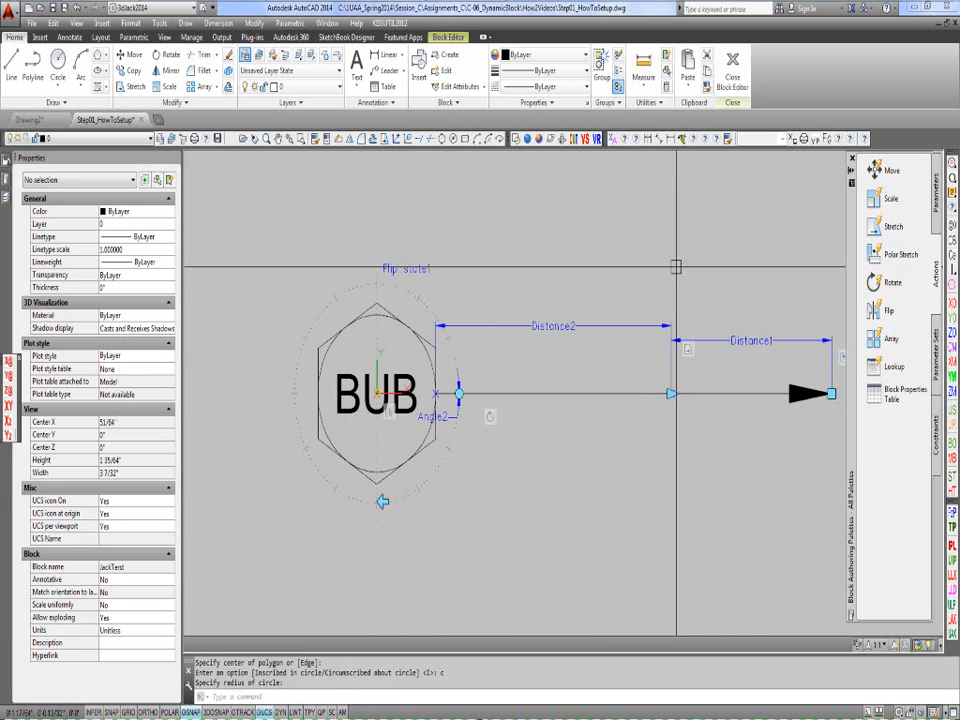
- Add a visibility parameter to the block, placed just below and to the right of the hexagon
{"action": "left_click", "coordinate": [937, 190]}
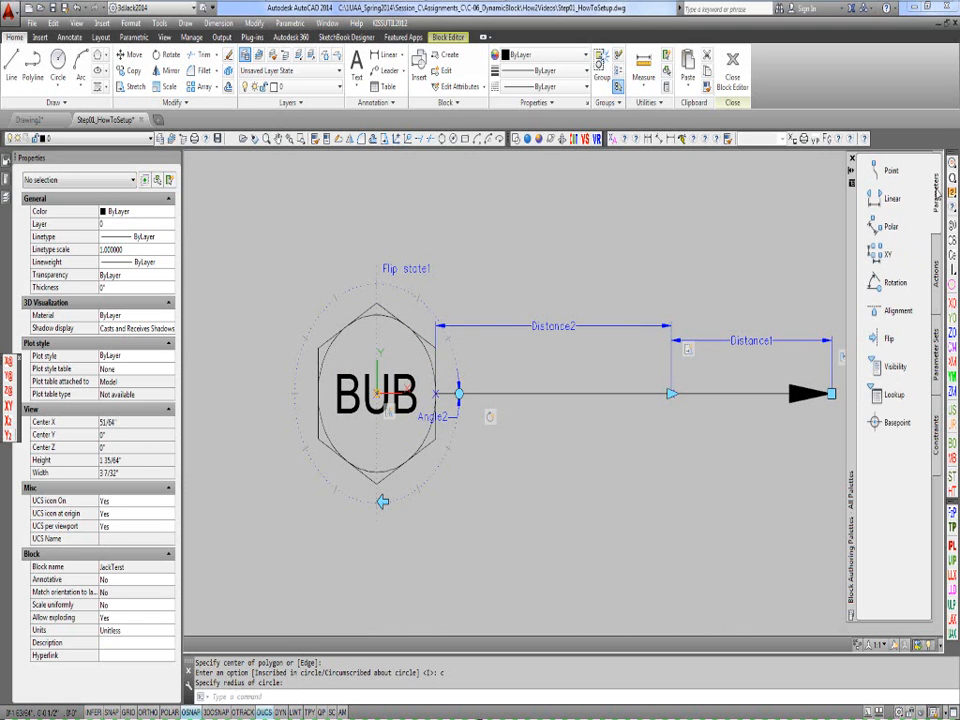
{"action": "left_click", "coordinate": [880, 366]}
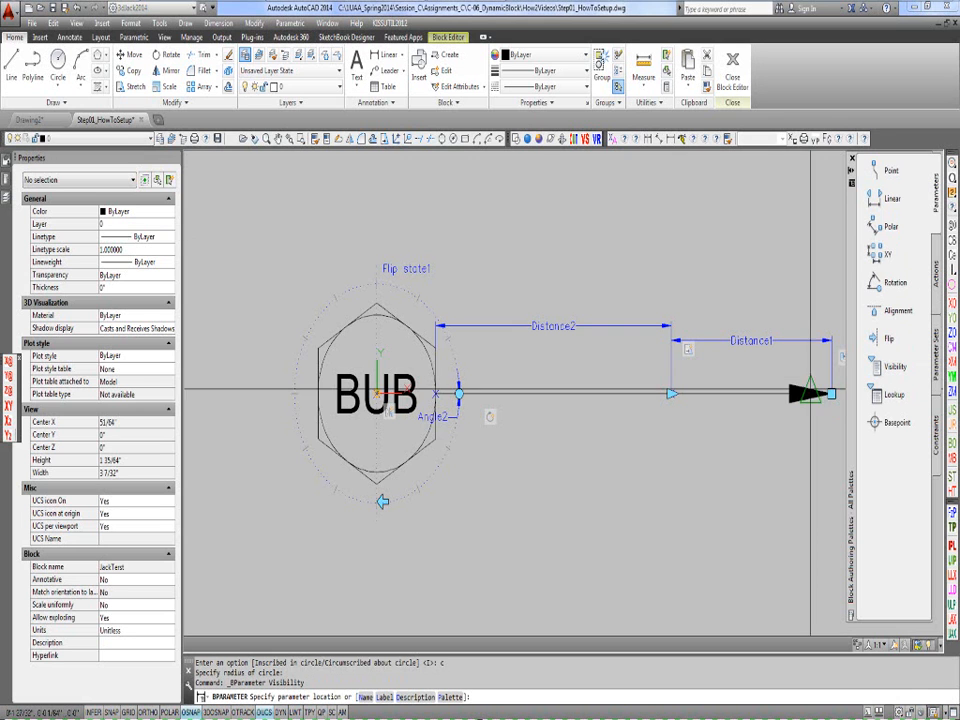
{"action": "left_click", "coordinate": [469, 486]}
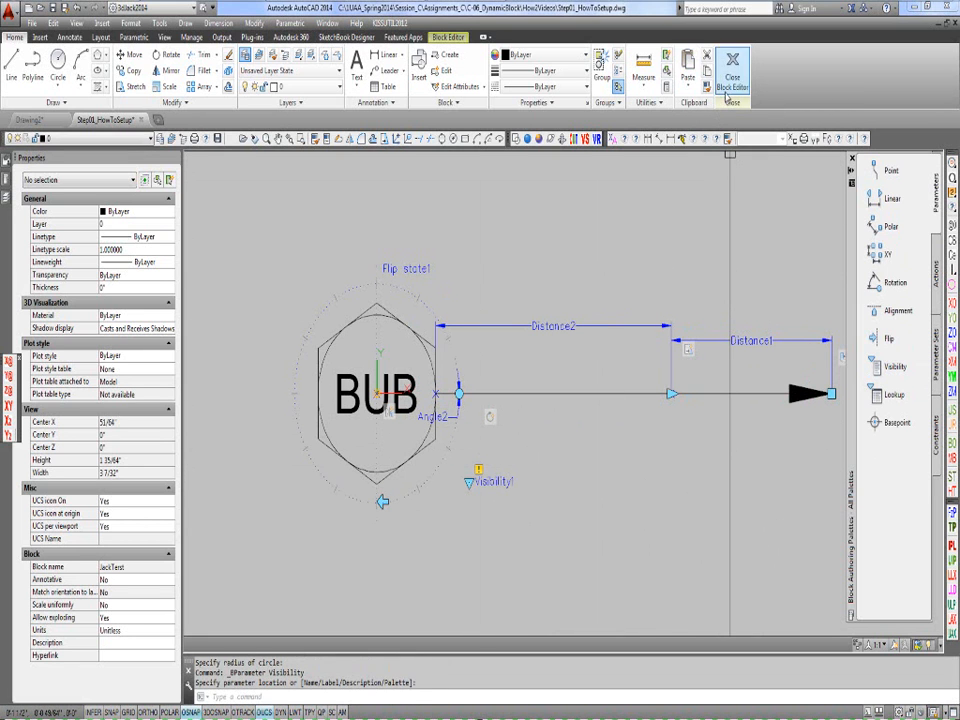
- Rename the block's default visibility state to Circle
{"action": "left_click", "coordinate": [450, 37]}
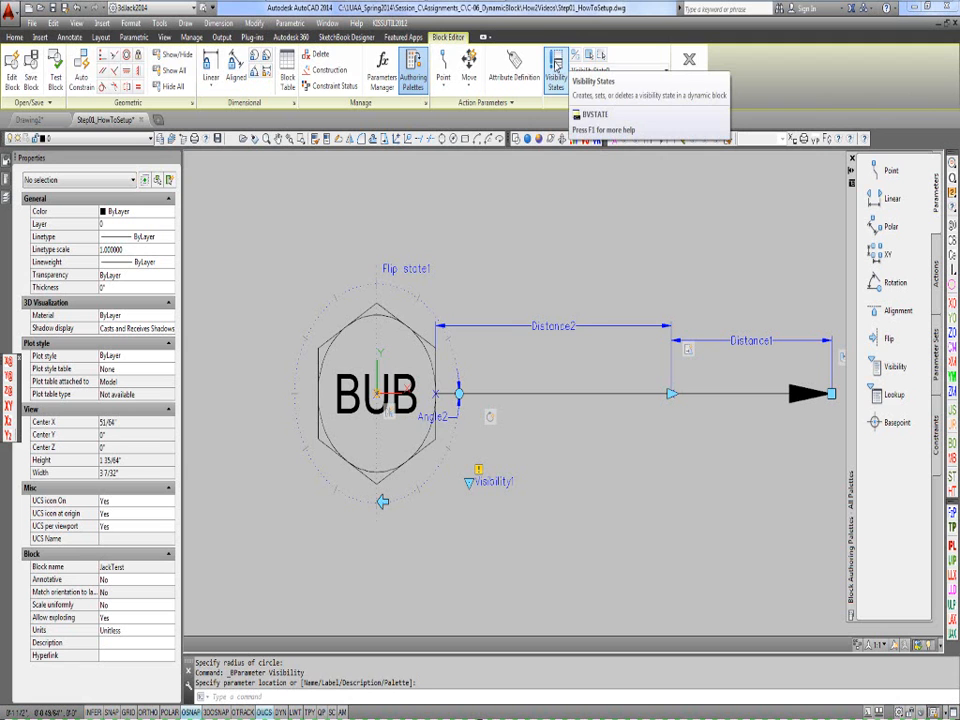
{"action": "left_click", "coordinate": [556, 66]}
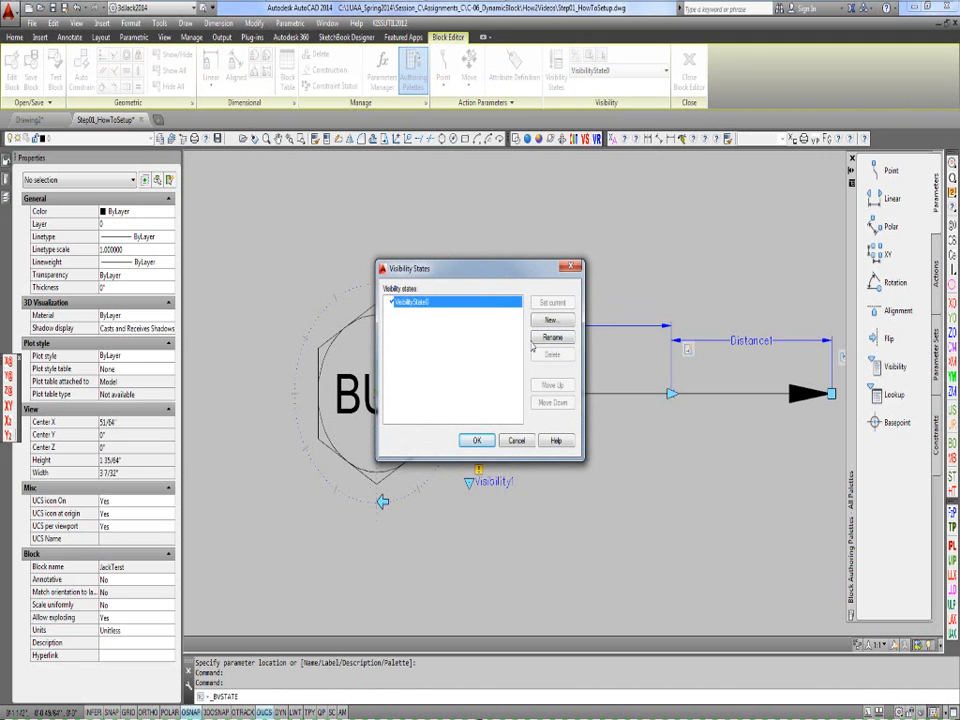
{"action": "left_click", "coordinate": [548, 338]}
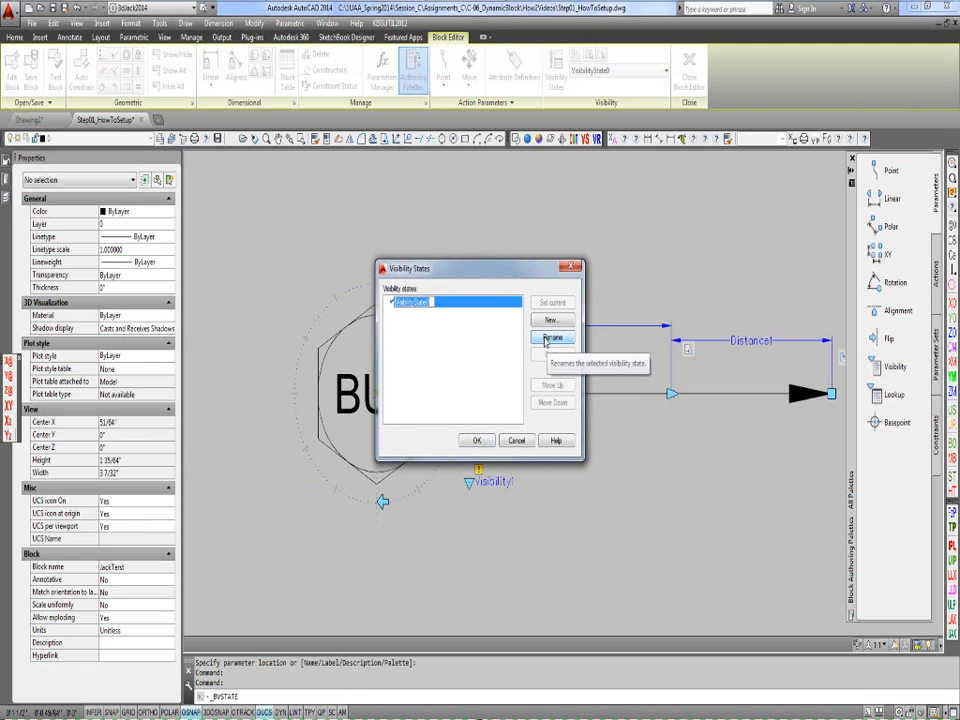
{"action": "type", "text": "Circle"}
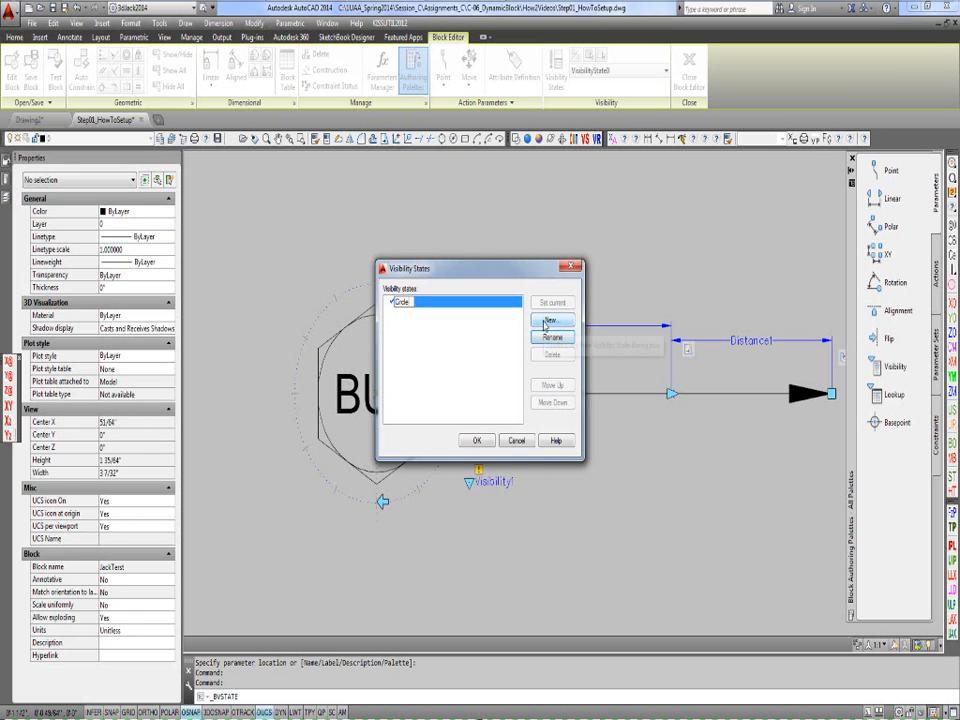
- Create a new visibility state named Hex that leaves the visibility of existing objects unchanged
{"action": "left_click", "coordinate": [549, 321]}
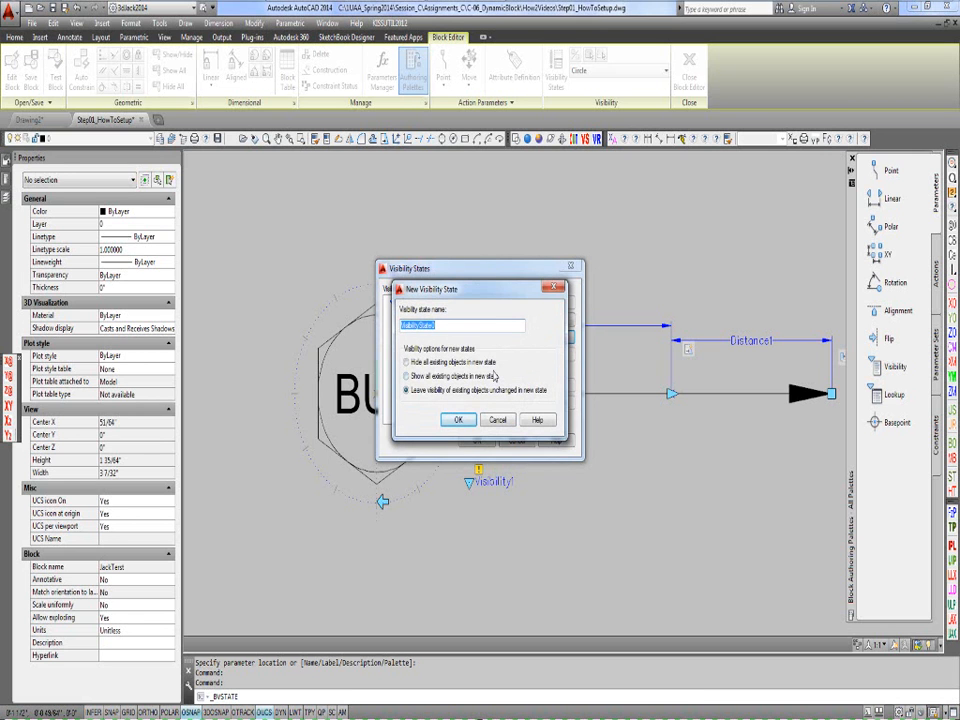
{"action": "type", "text": "Hex"}
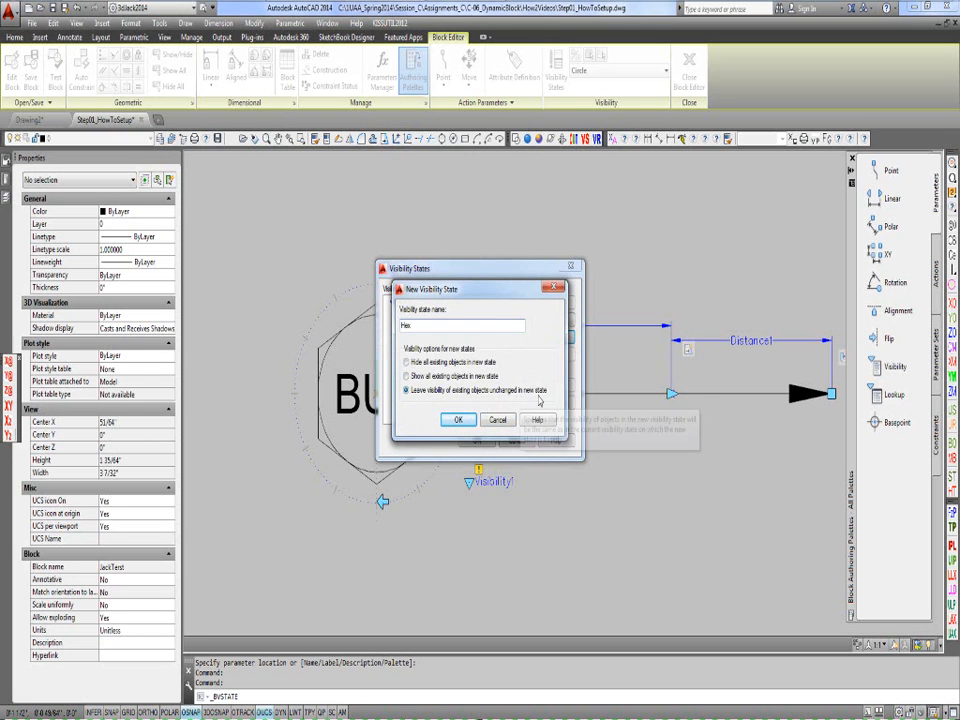
{"action": "left_click", "coordinate": [457, 421]}
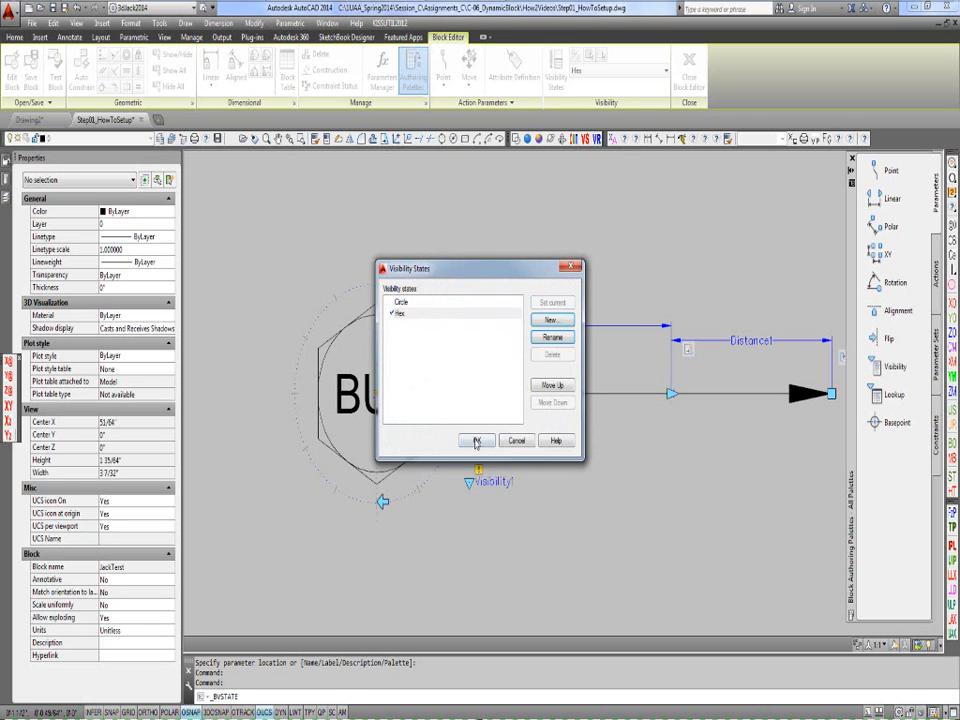
{"action": "left_click", "coordinate": [477, 443]}
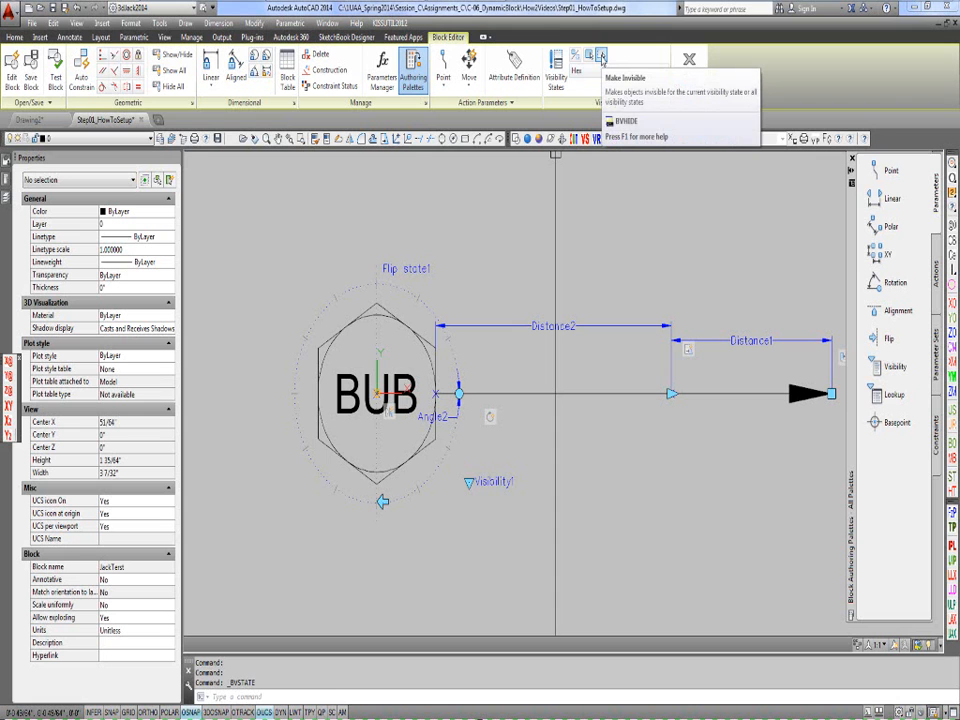
- Make the circle invisible in the Hex state and turn on the visibility mode that shows hidden objects dimmed
{"action": "left_click", "coordinate": [601, 58]}
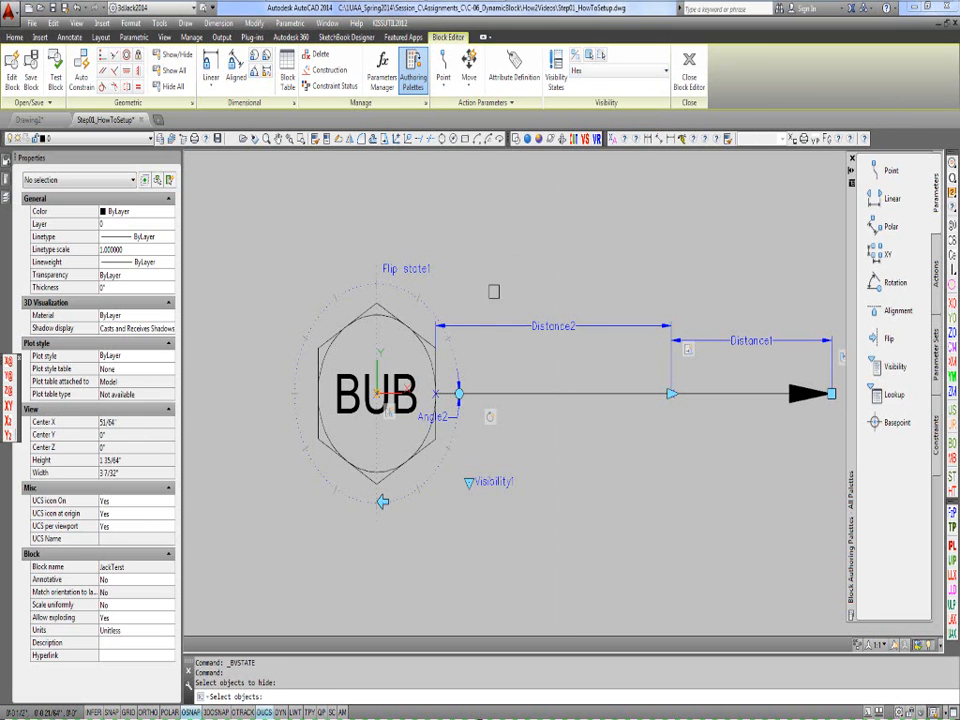
{"action": "left_click", "coordinate": [329, 355]}
{"action": "key", "text": "Return"}
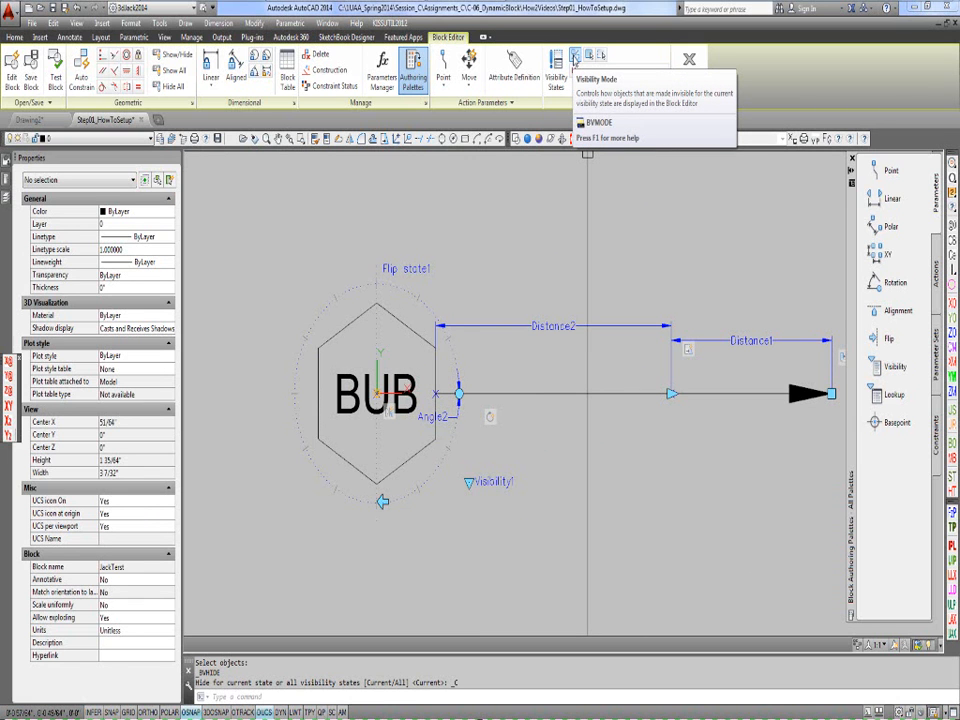
{"action": "left_click", "coordinate": [574, 57]}
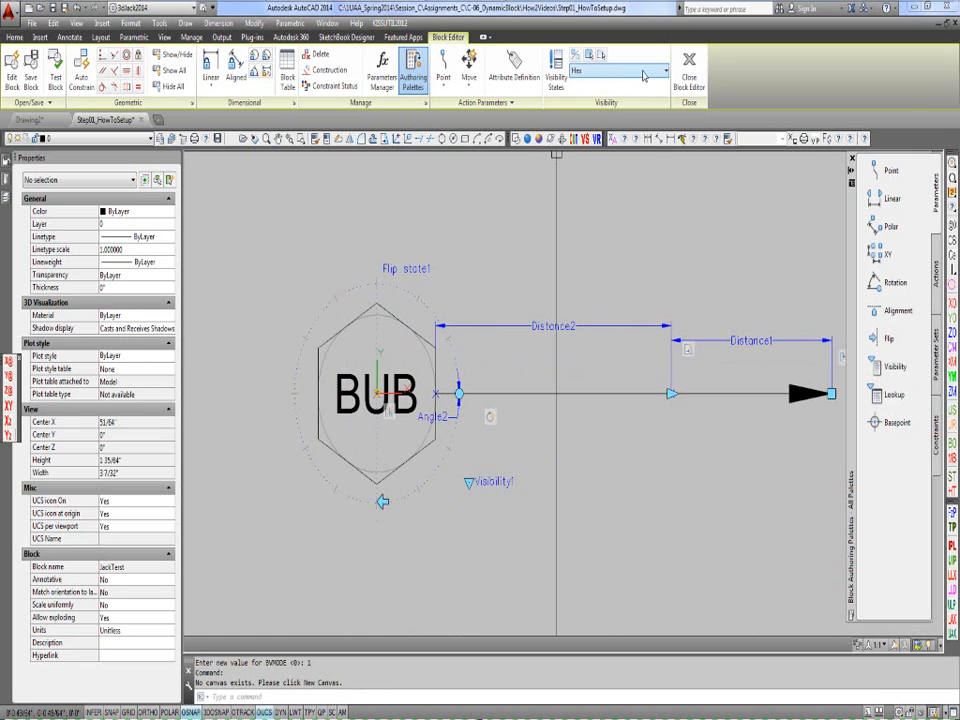
- Make the Circle visibility state current and make the hexagon invisible in it
{"action": "left_click", "coordinate": [642, 77]}
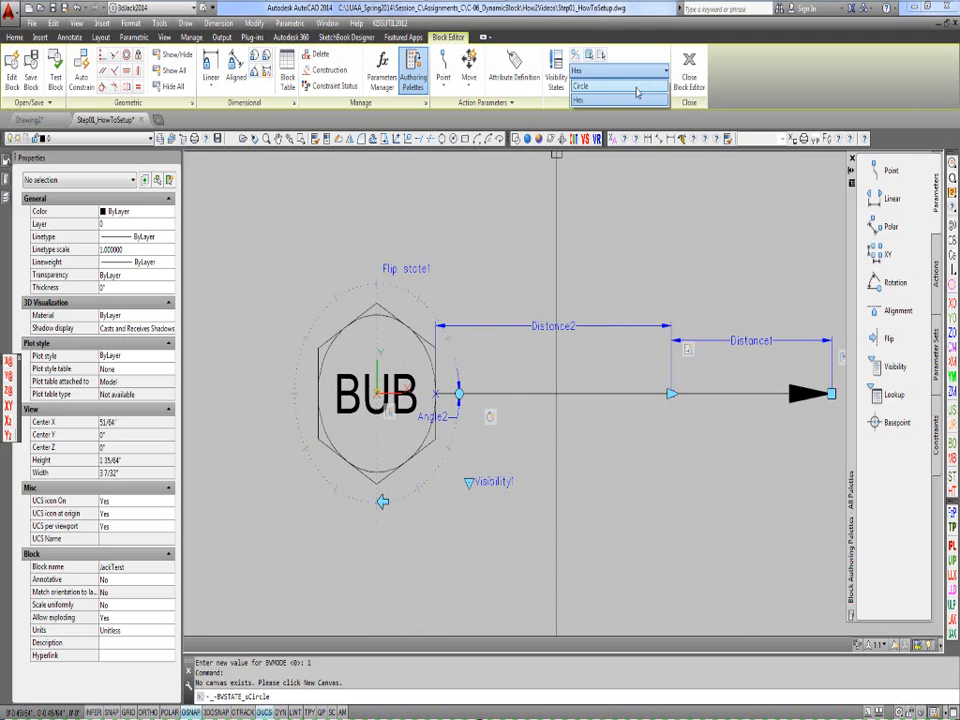
{"action": "left_click", "coordinate": [636, 88]}
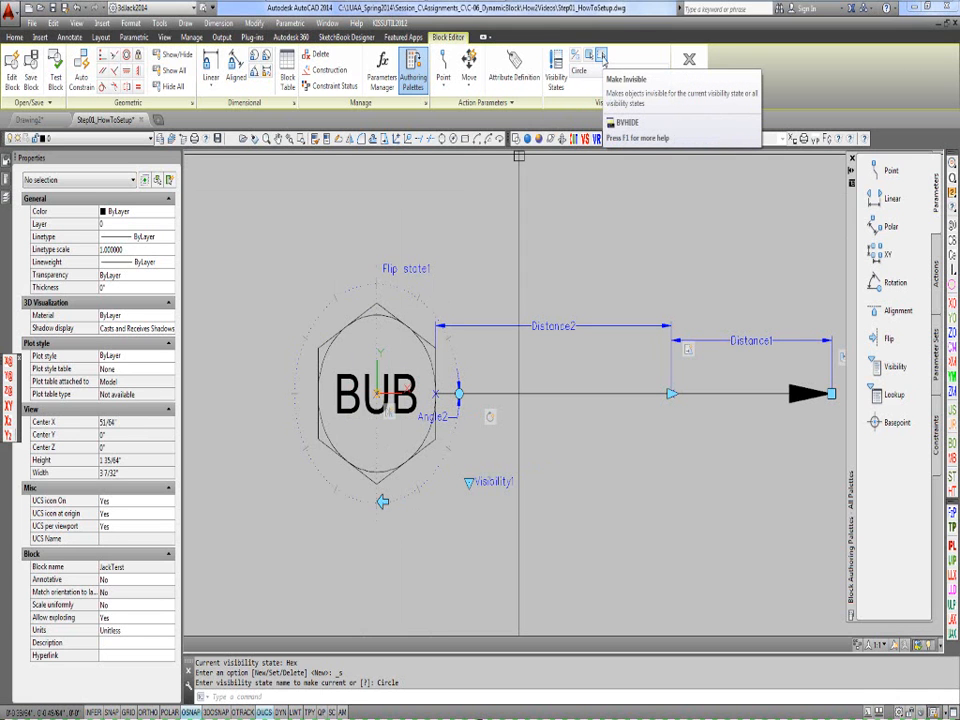
{"action": "left_click", "coordinate": [602, 57]}
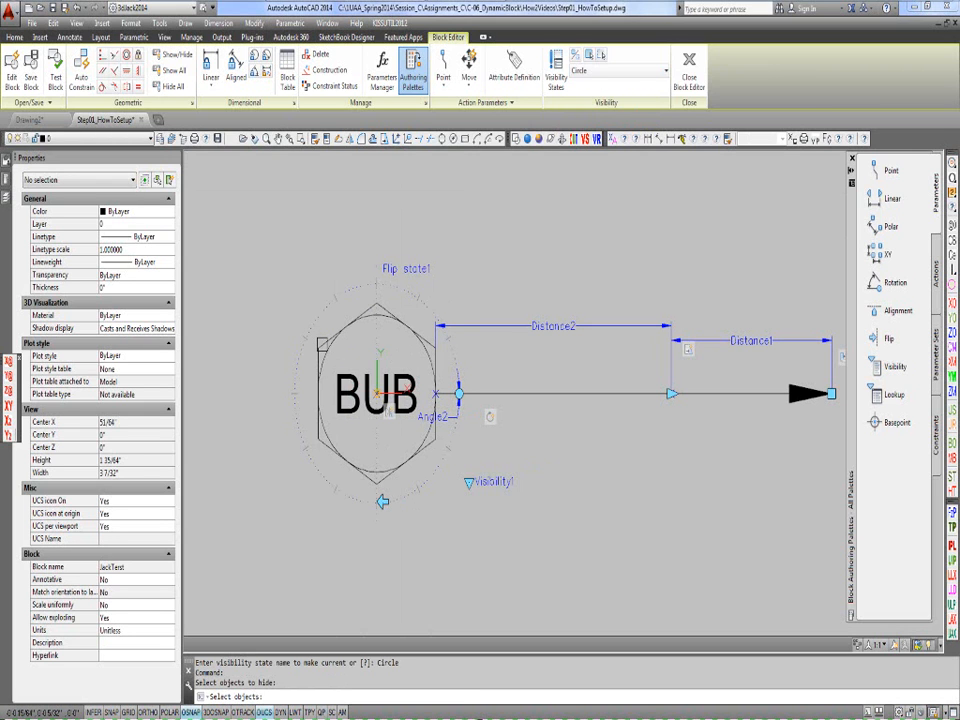
{"action": "left_click", "coordinate": [321, 344]}
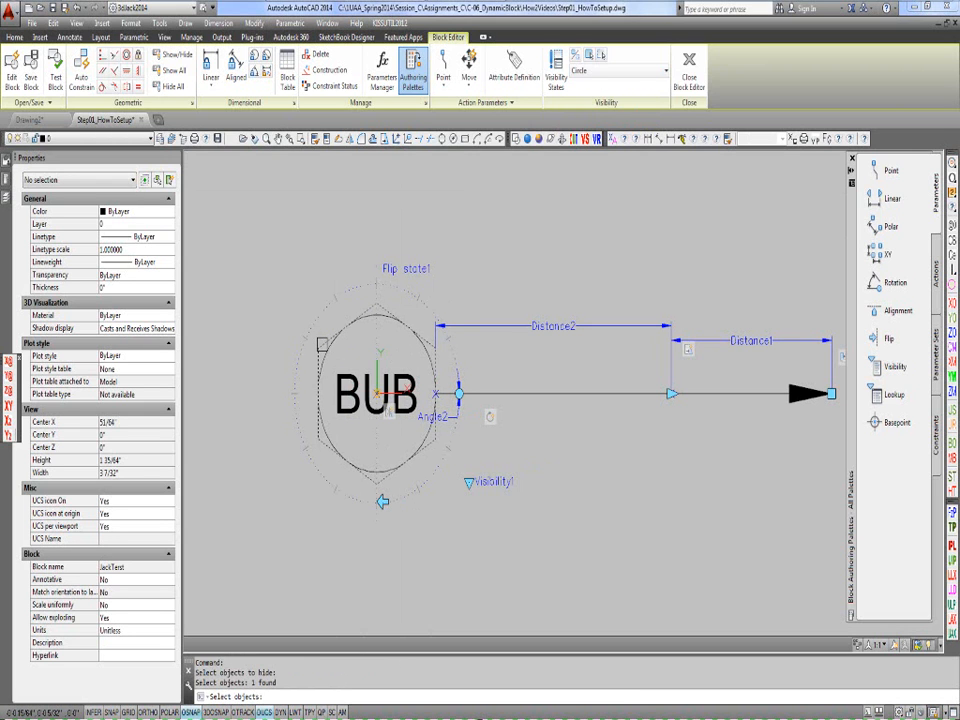
{"action": "key", "text": "Return"}
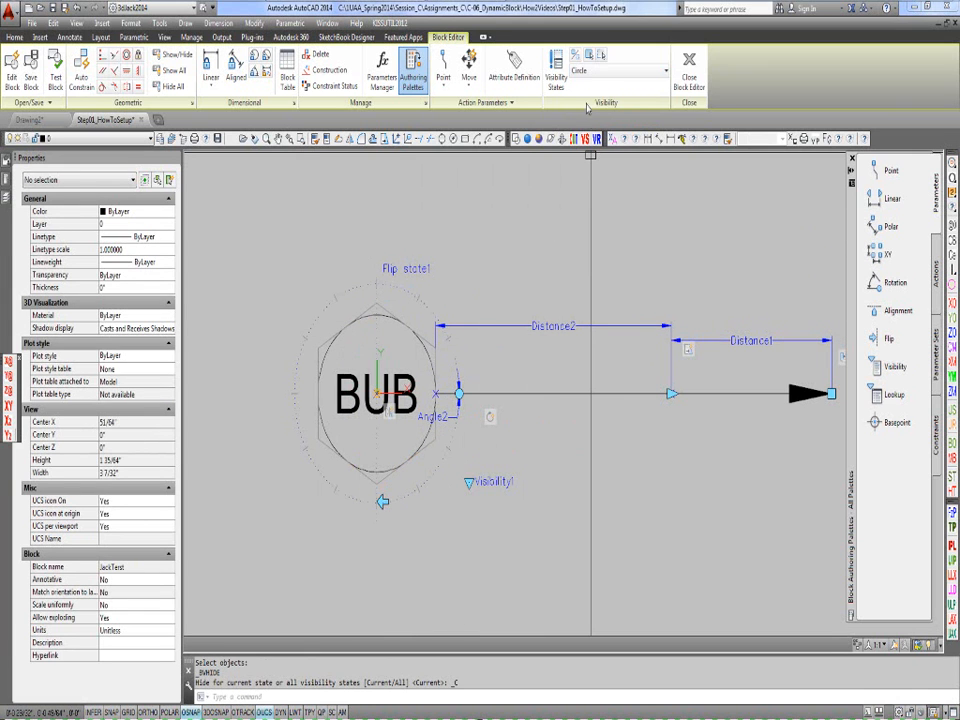
- Toggle the visibility mode off and back on to check the Circle state, and close the block editor, saving the changes
{"action": "left_click", "coordinate": [575, 55]}
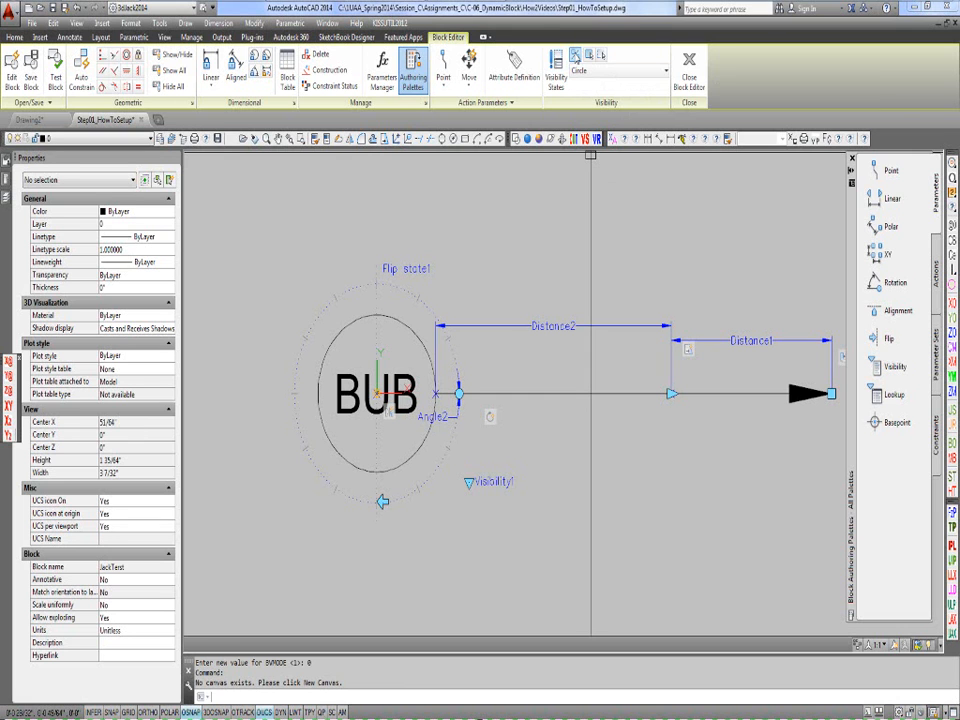
{"action": "left_click", "coordinate": [575, 55]}
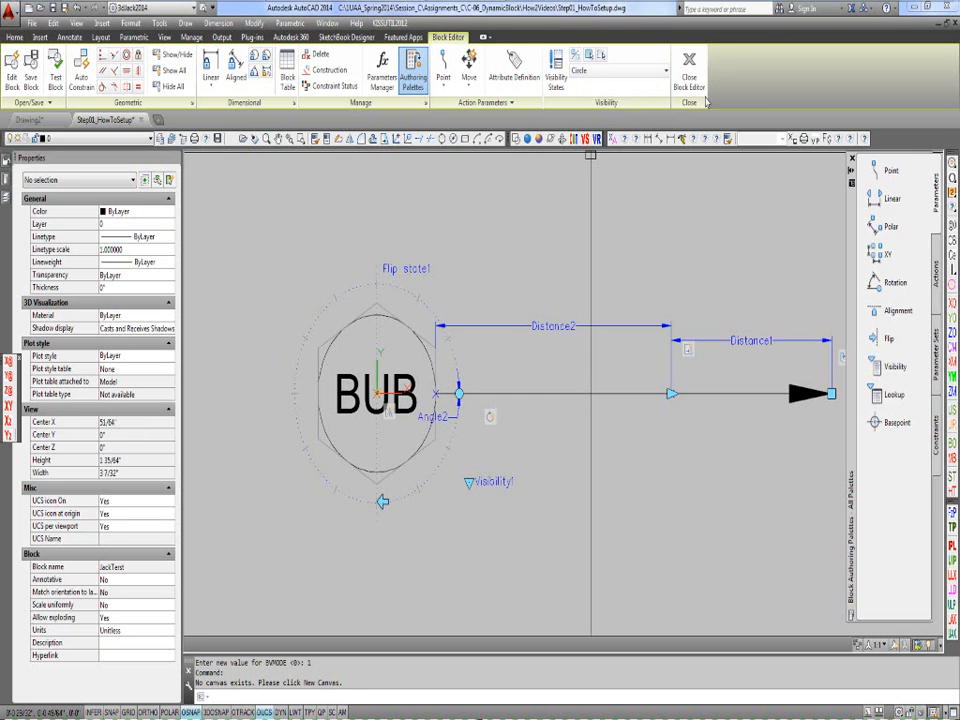
{"action": "left_click", "coordinate": [695, 70]}
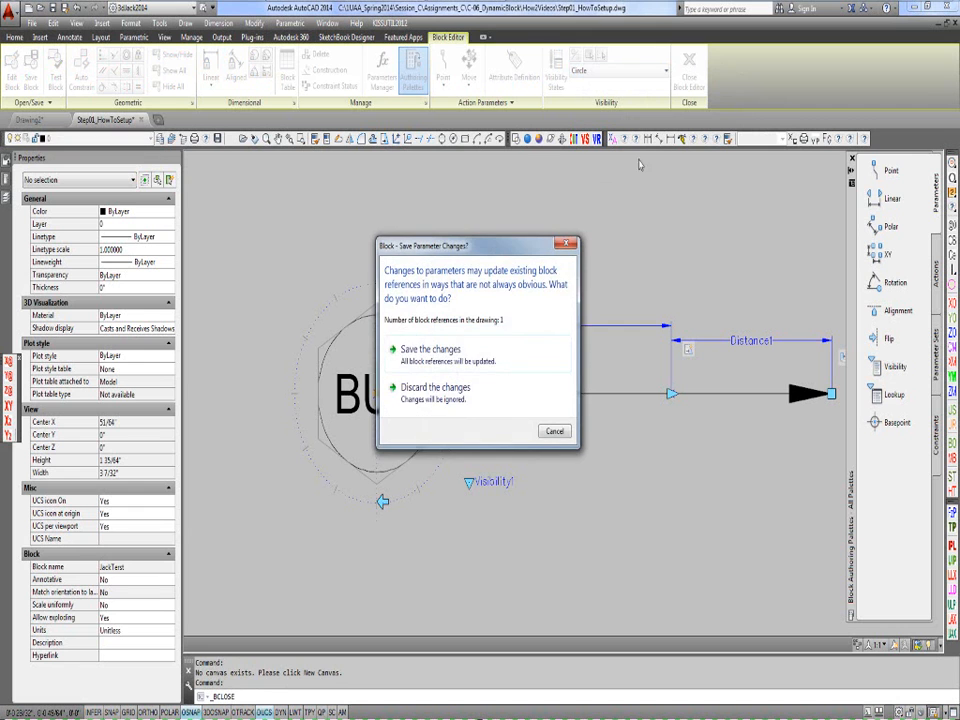
{"action": "left_click", "coordinate": [456, 351]}
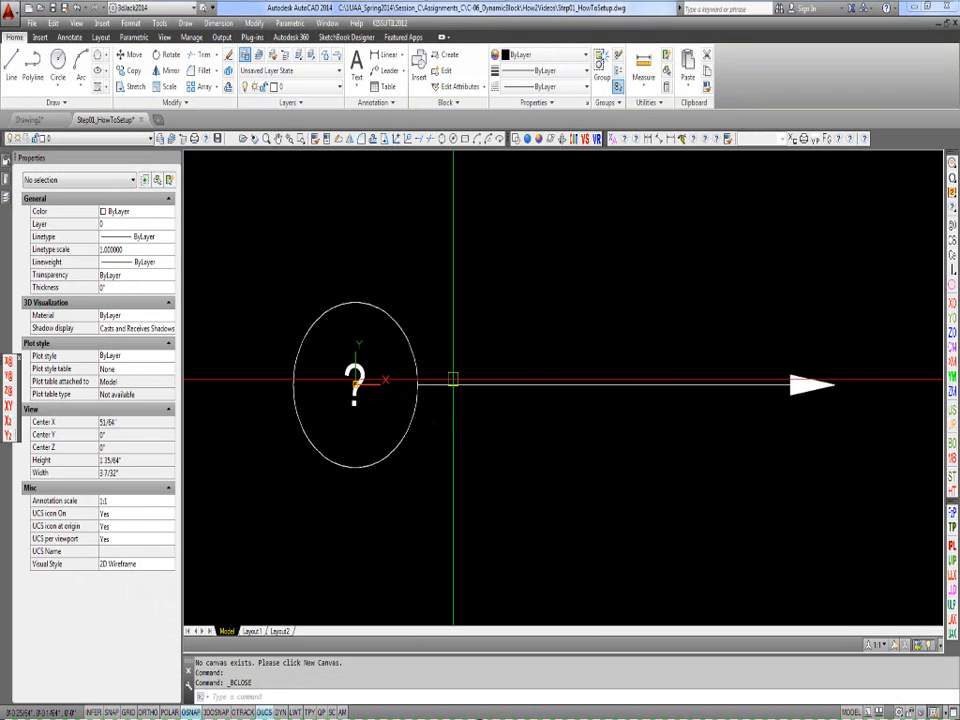
- Delete the existing JackTerst block reference and insert the updated block in its place
{"action": "left_click", "coordinate": [450, 386]}
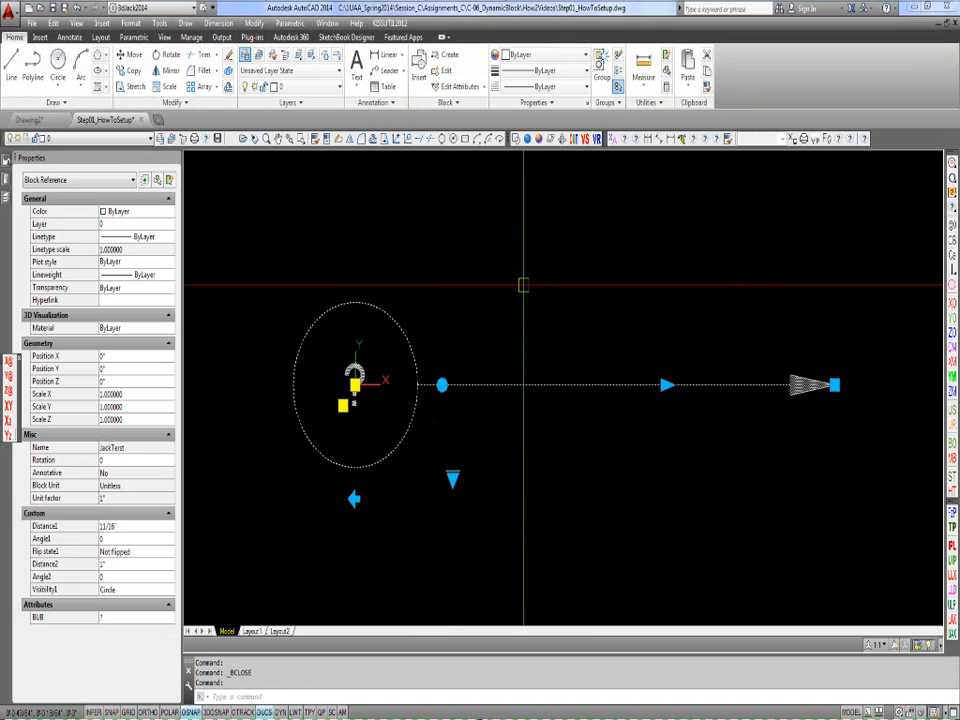
{"action": "key", "text": "Delete"}
{"action": "type", "text": "i"}
{"action": "key", "text": "Return"}
{"action": "key", "text": "Return"}
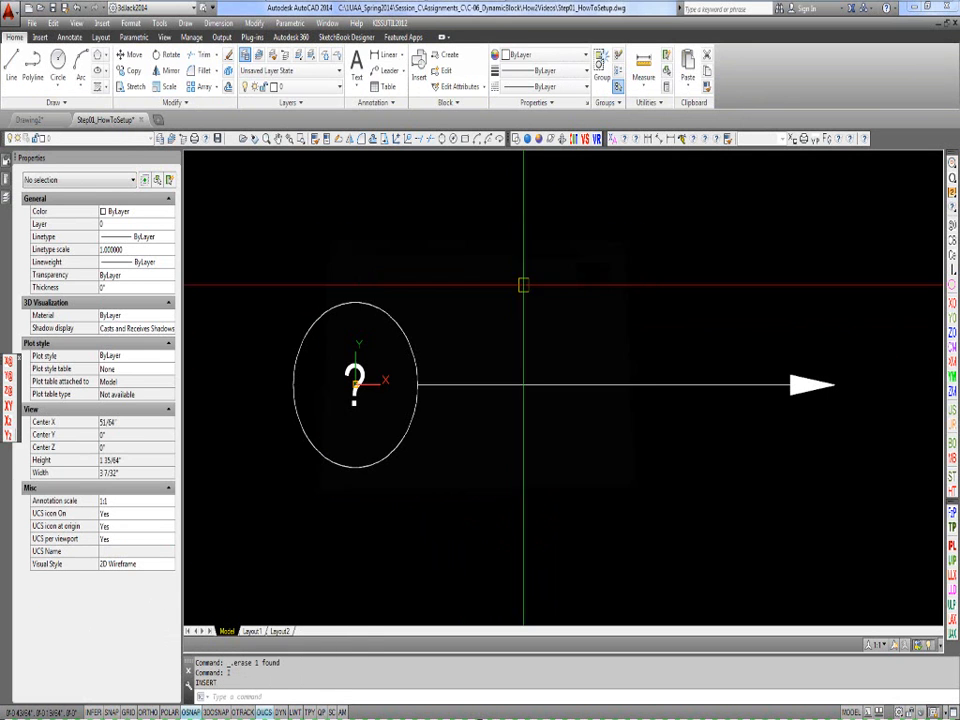
- Switch the inserted block's visibility state to Hex
{"action": "left_click", "coordinate": [495, 381]}
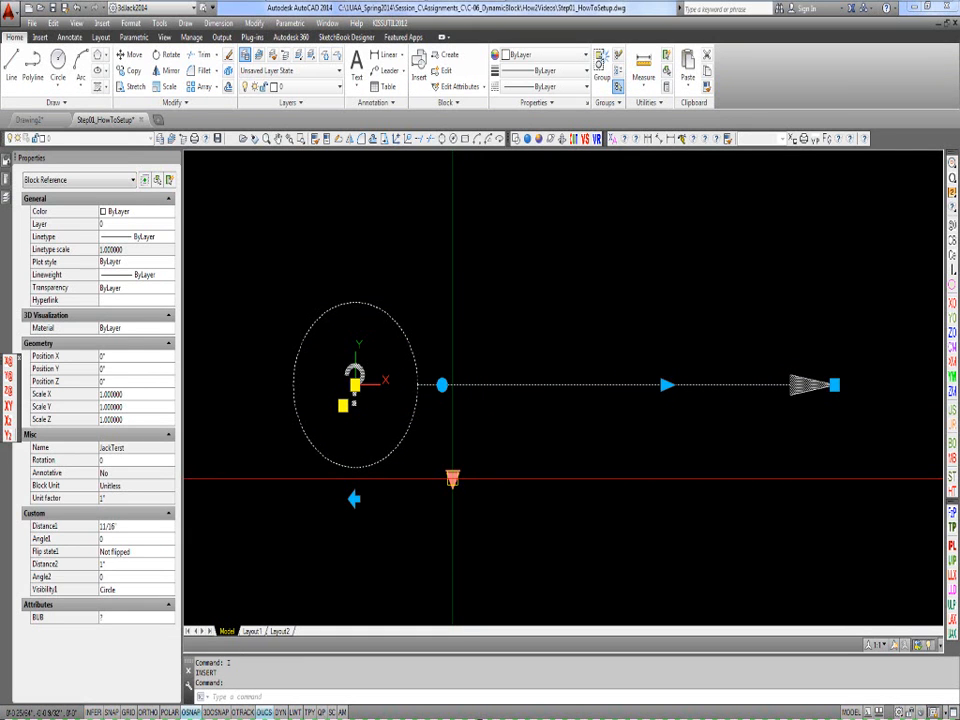
{"action": "left_click", "coordinate": [452, 478]}
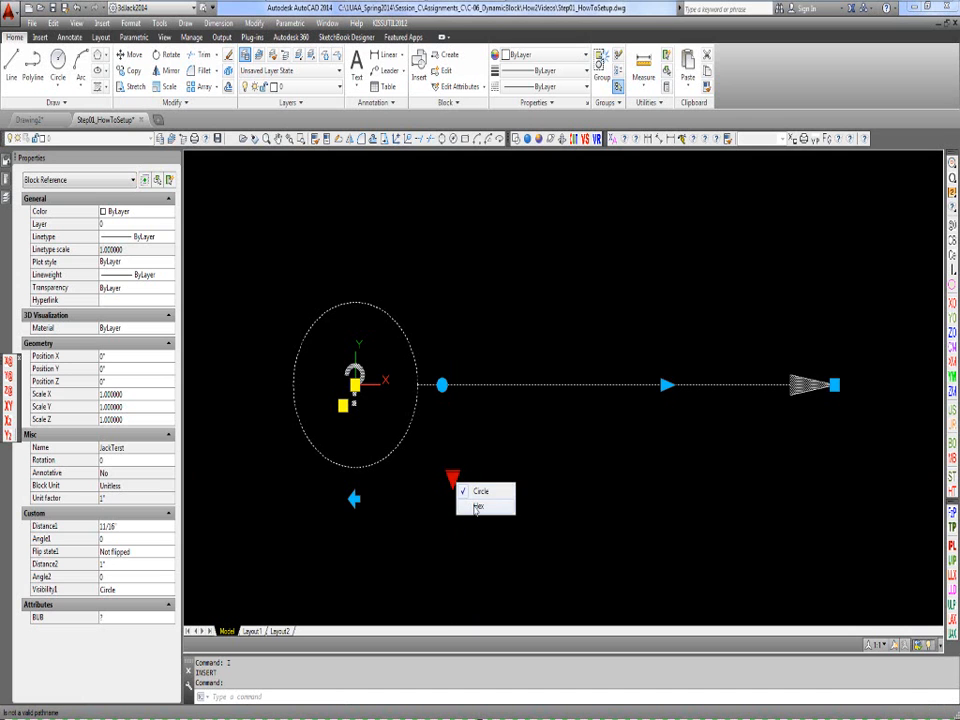
{"action": "left_click", "coordinate": [477, 507]}
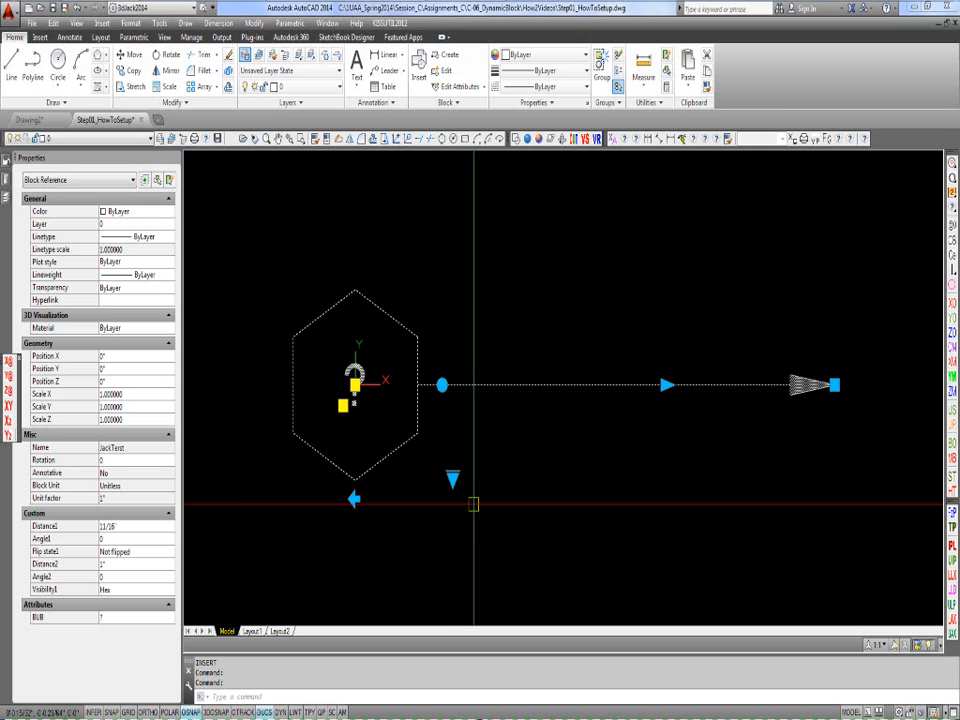
- Try the leader's rotation grip at its original angle, and flip the leader to the opposite side and back
{"action": "left_click", "coordinate": [442, 384]}
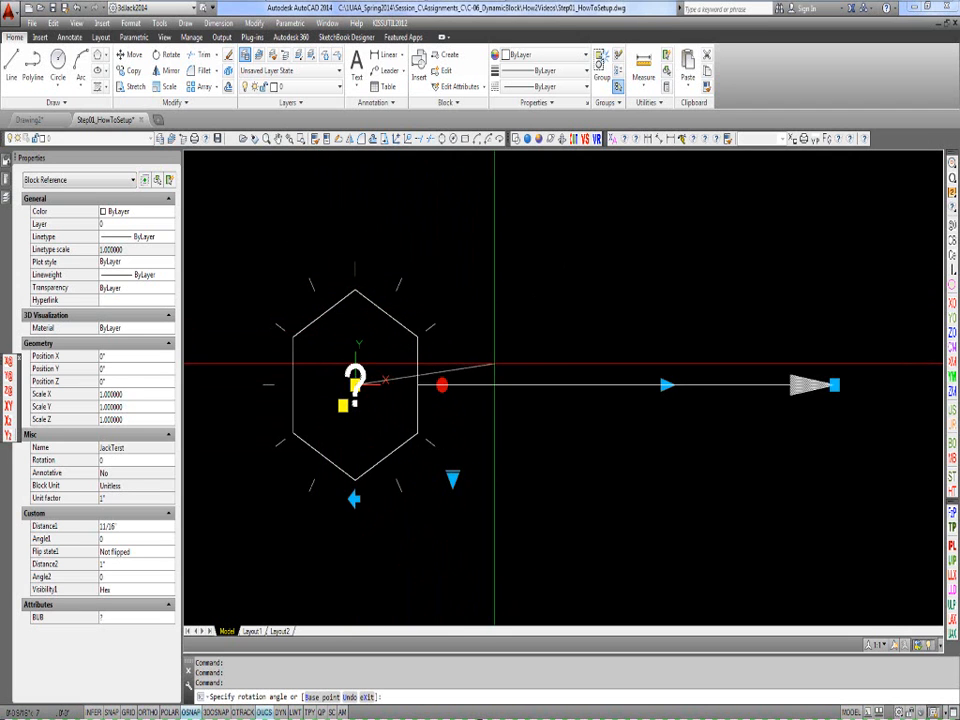
{"action": "left_click", "coordinate": [493, 382]}
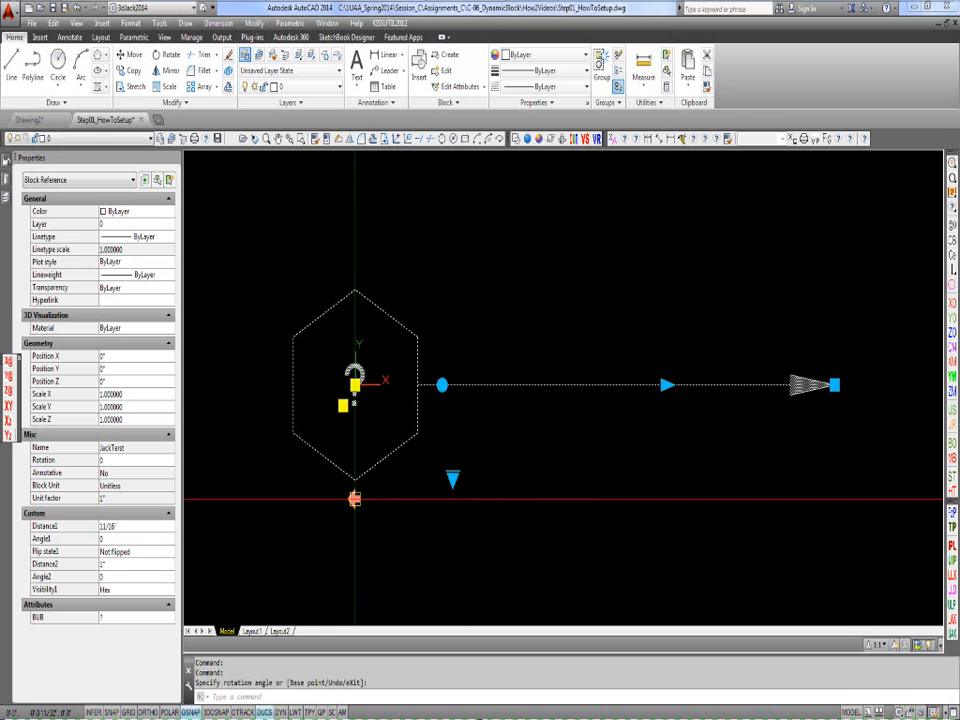
{"action": "left_click", "coordinate": [355, 498]}
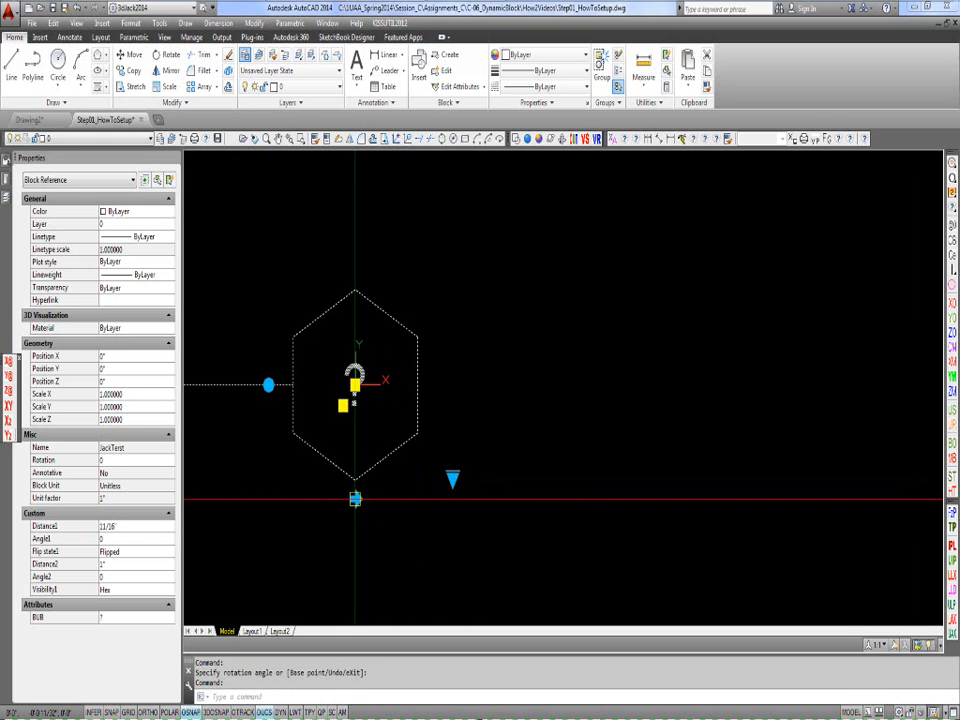
{"action": "left_click", "coordinate": [355, 498]}
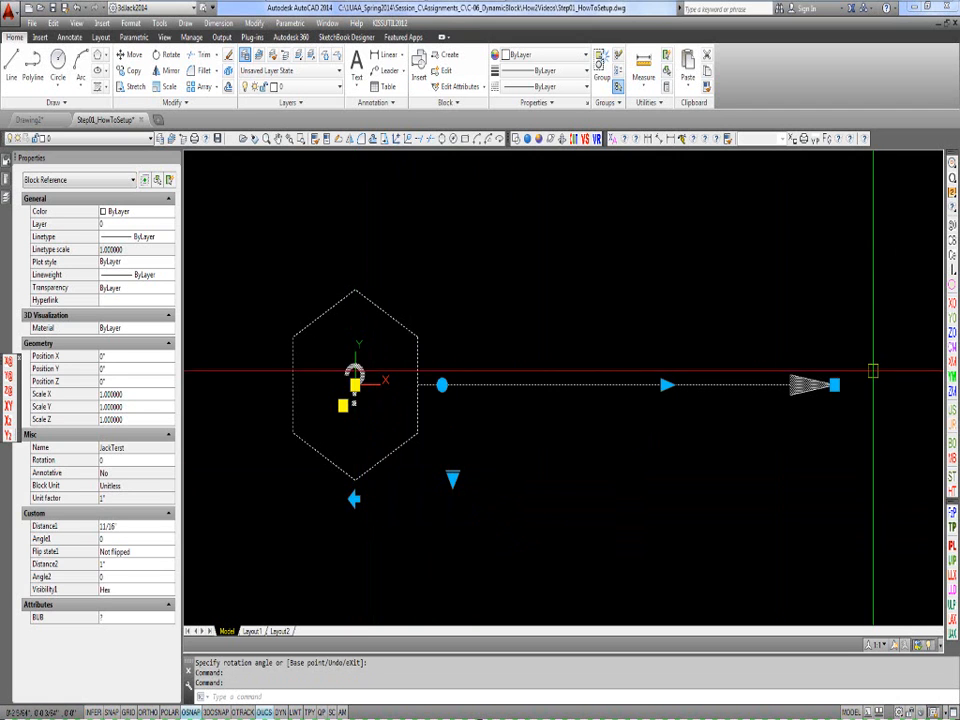
- Raise the arrow tip to an angle of 27 and about 47/64", and test shortening the straight leader segment to 11/16" before restoring 1"
{"action": "left_click", "coordinate": [835, 384]}
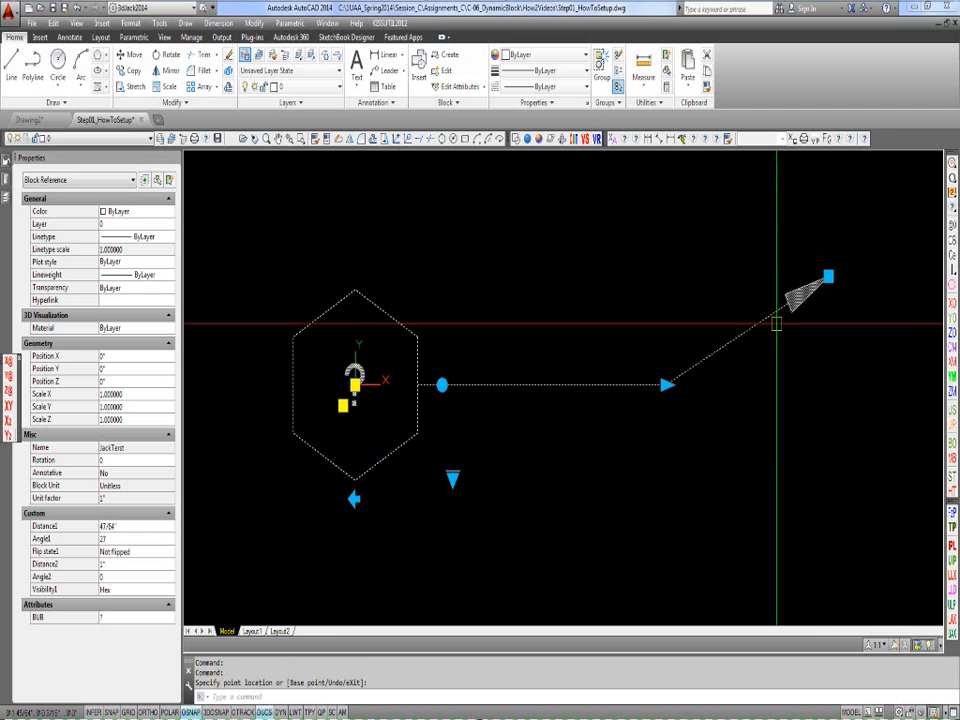
{"action": "left_click", "coordinate": [589, 384]}
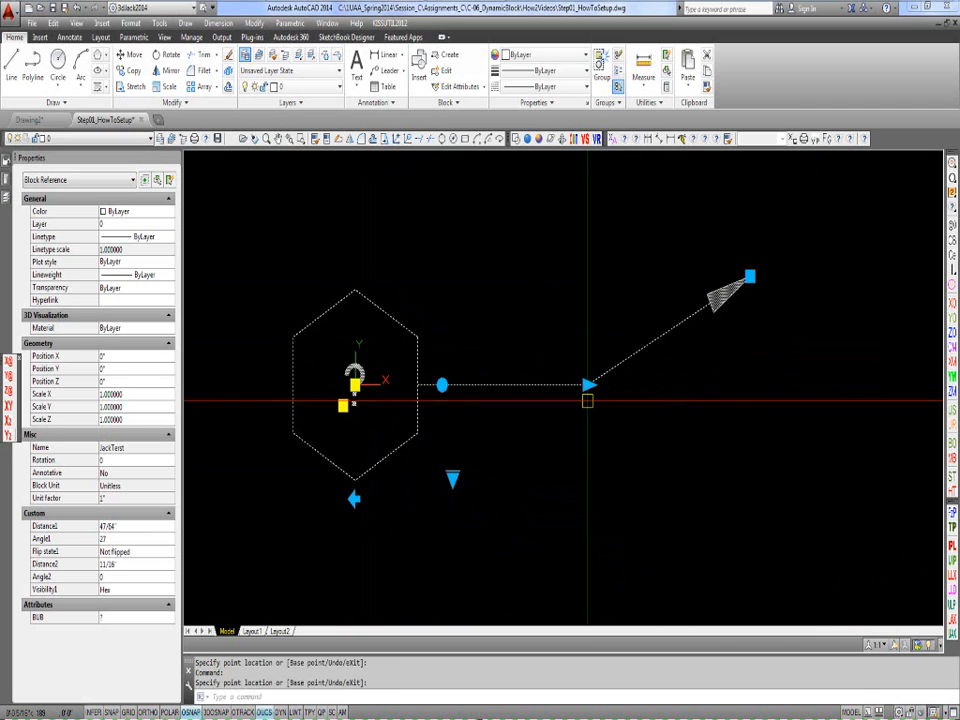
{"action": "left_click", "coordinate": [669, 384]}
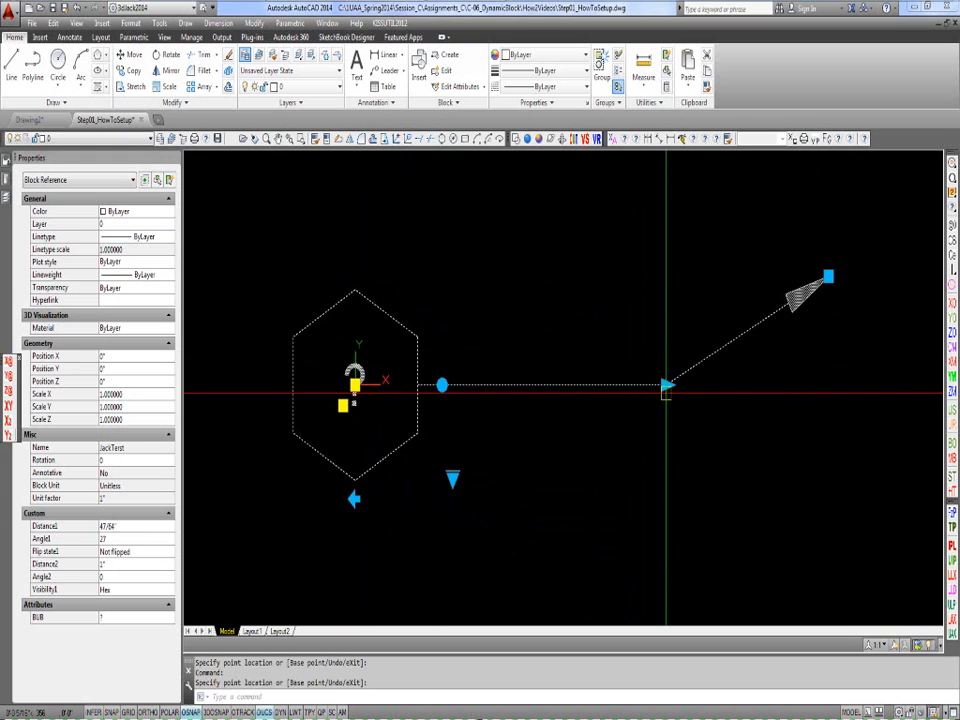